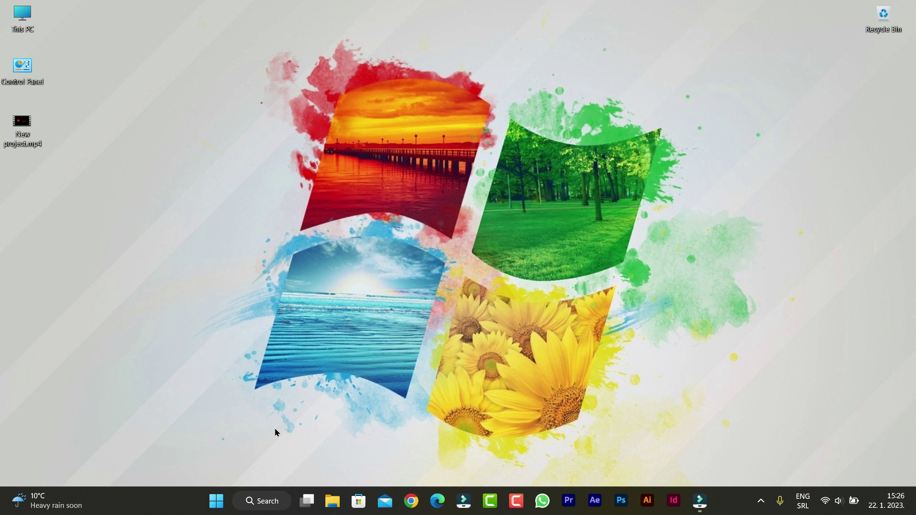
# Run %appdata% to open the Roaming application data folder in File Explorer.
pyautogui.rightClick(215, 498)
pyautogui.moveTo(195, 448)
pyautogui.click(192, 429)
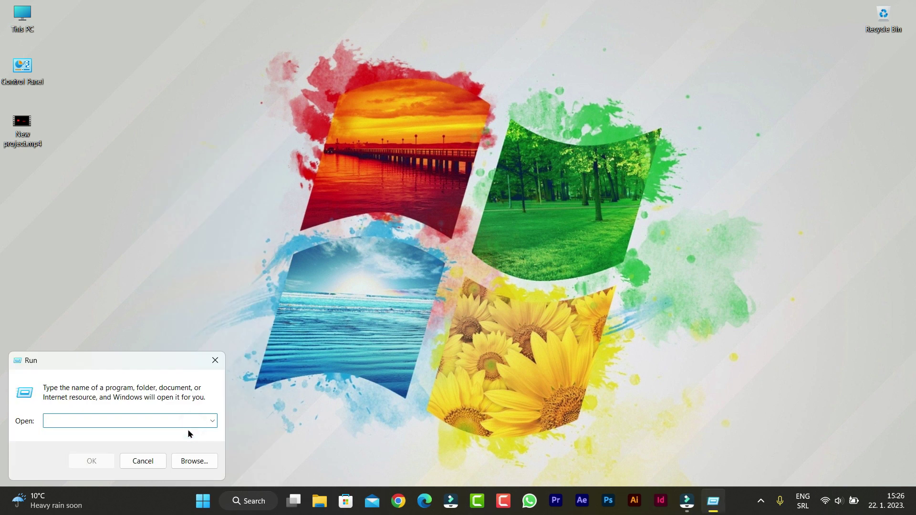
pyautogui.write('%appdata%')
pyautogui.press('Return')
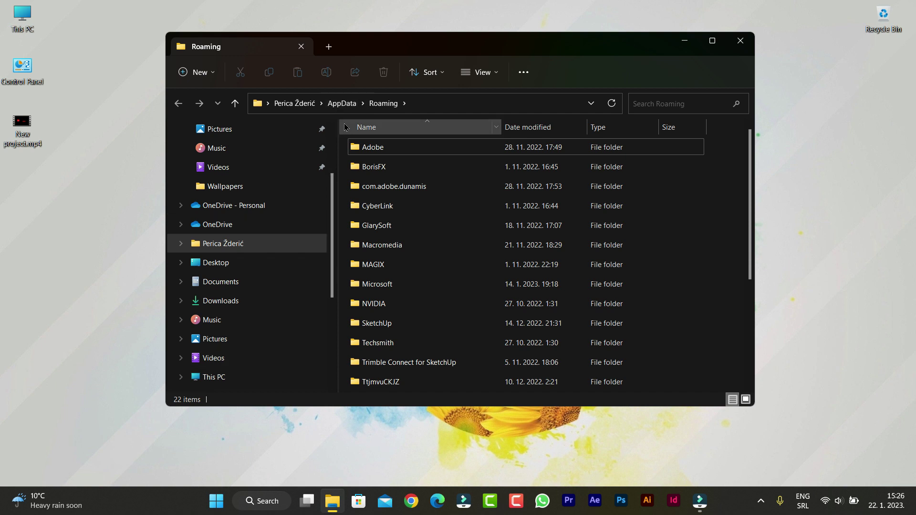
# Go up to AppData, enter Local, and scroll down to the NVIDIA folder.
pyautogui.click(339, 104)
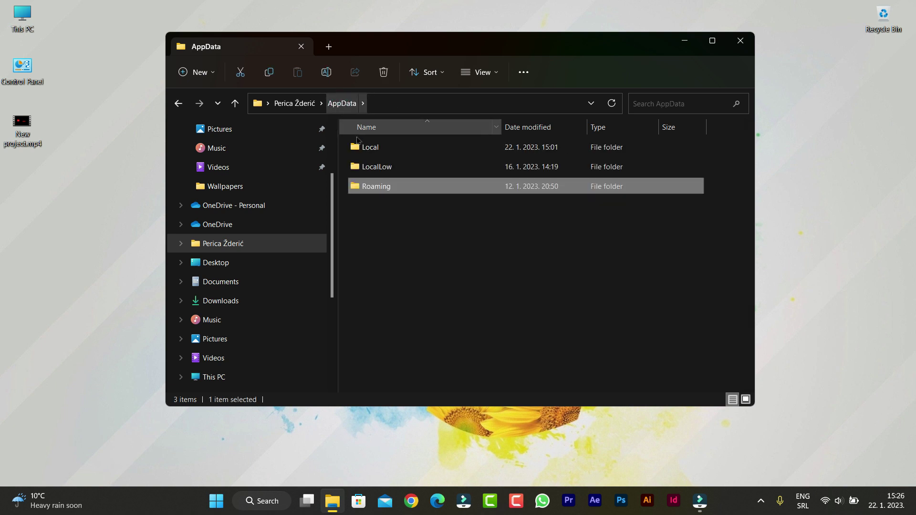
pyautogui.click(361, 147)
pyautogui.doubleClick(361, 148)
pyautogui.click(362, 148)
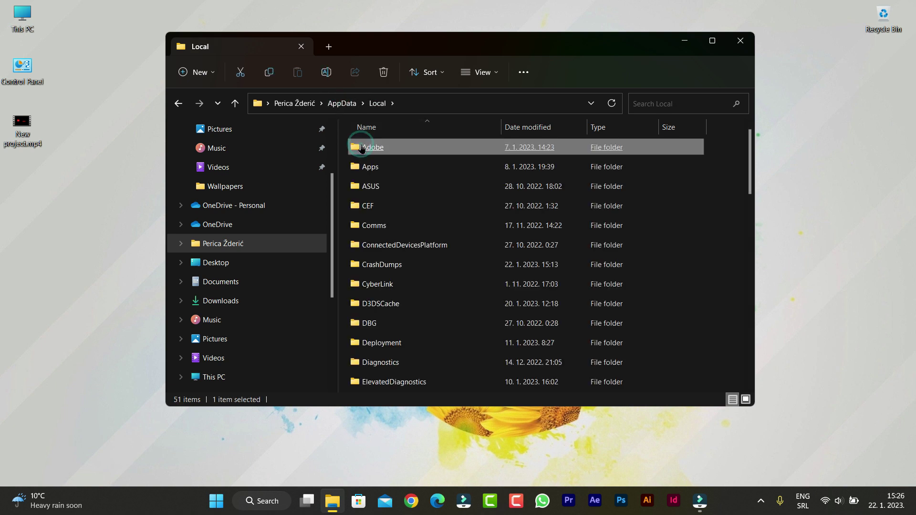
pyautogui.click(377, 266)
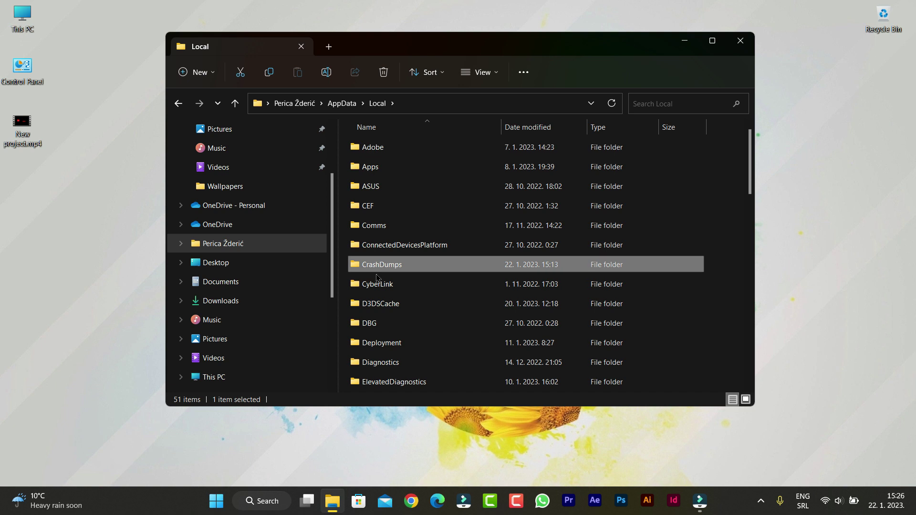
pyautogui.click(379, 281)
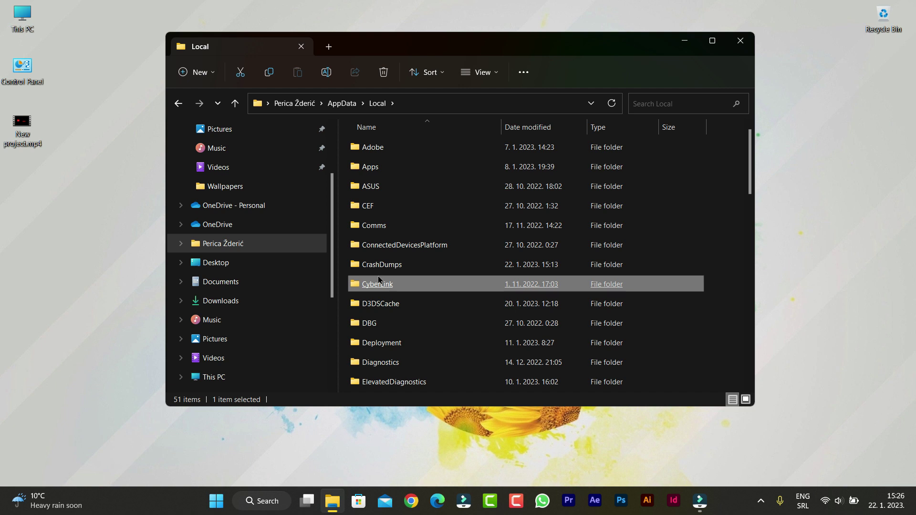
pyautogui.scroll(-2, 379, 280)
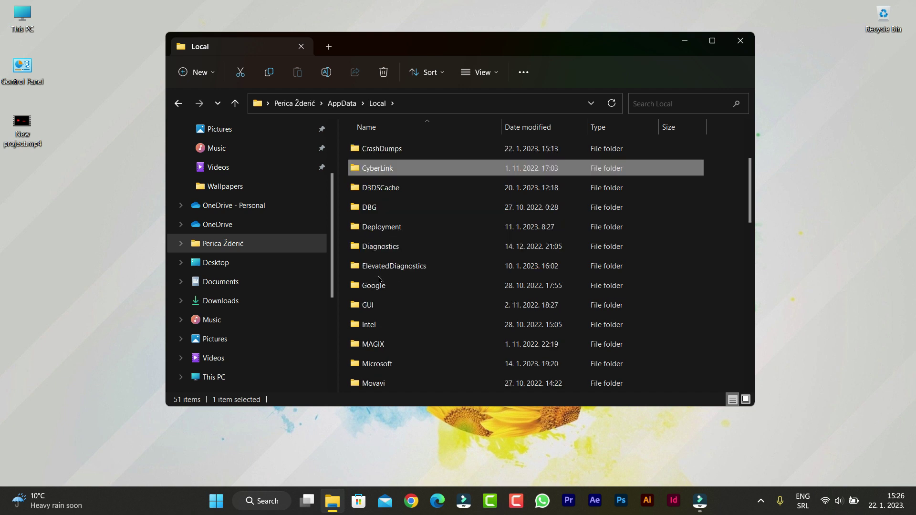
pyautogui.click(379, 281)
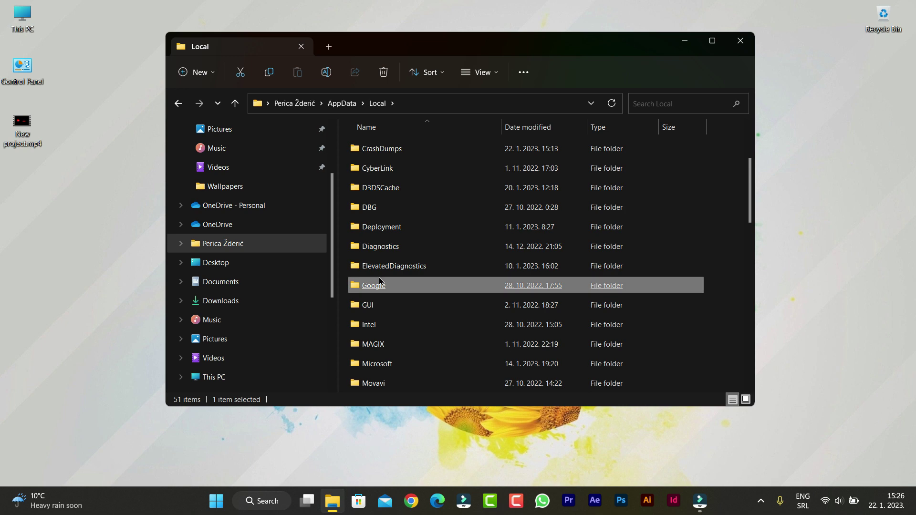
pyautogui.scroll(-1, 380, 281)
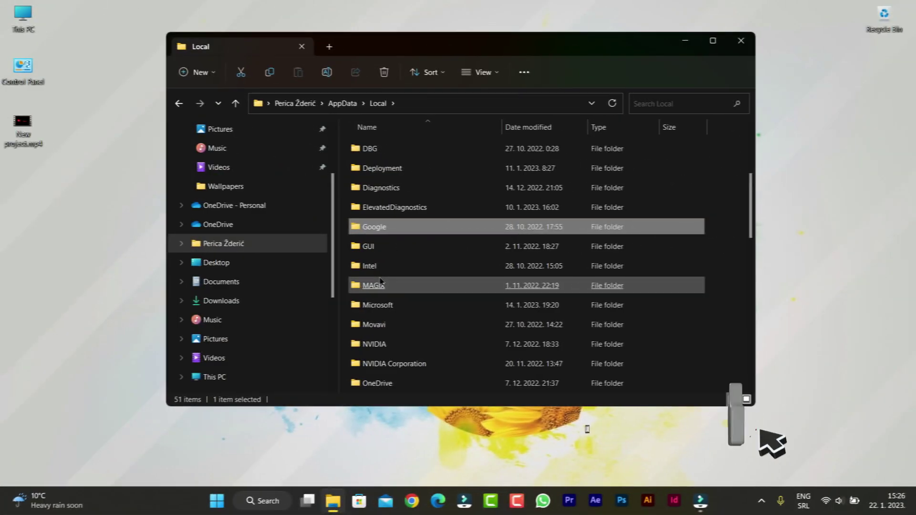
pyautogui.scroll(-1, 380, 281)
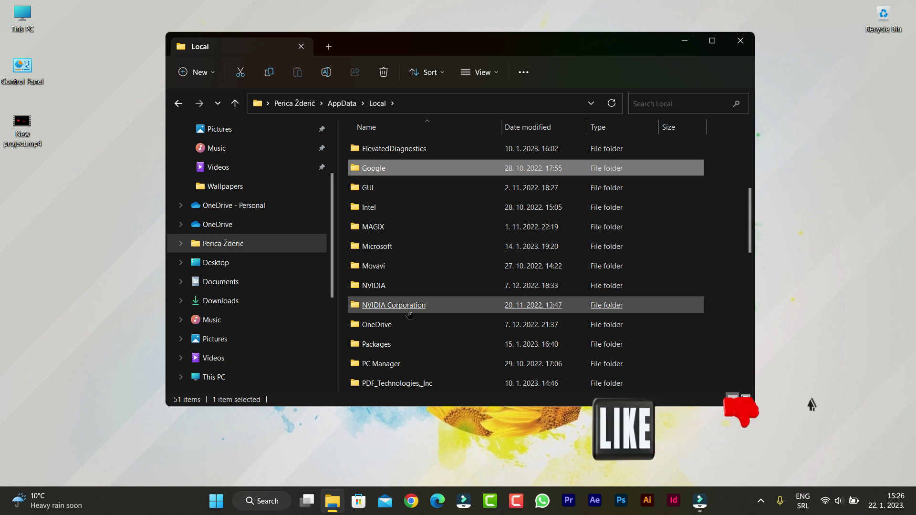
# Open NVIDIA\DXCache and delete all 52 cache files inside it.
pyautogui.doubleClick(380, 285)
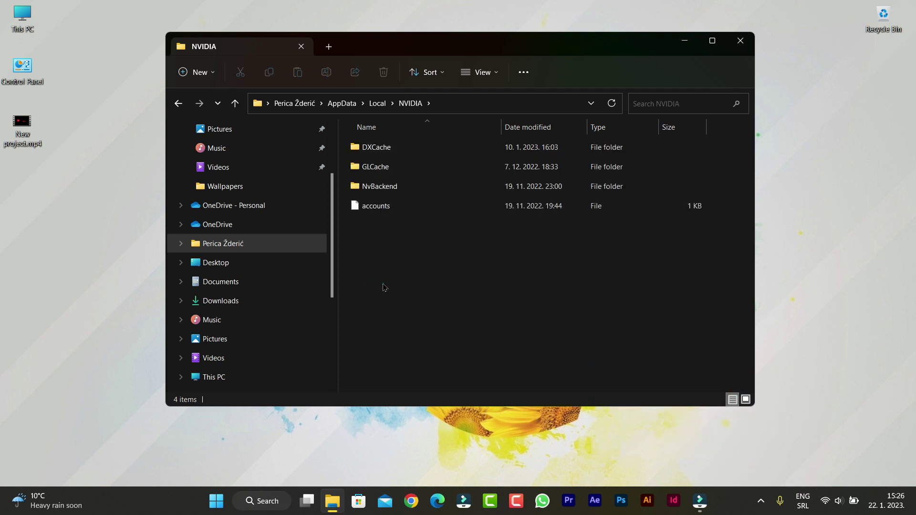
pyautogui.click(371, 153)
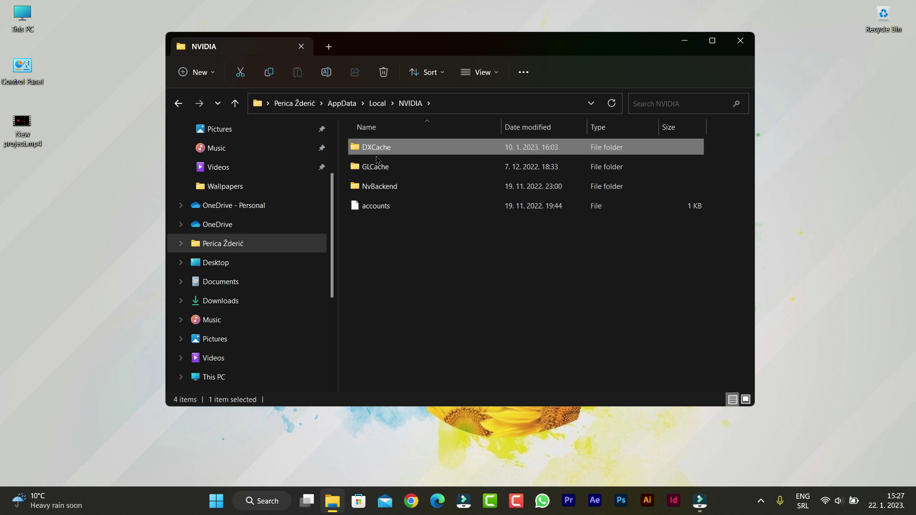
pyautogui.doubleClick(376, 148)
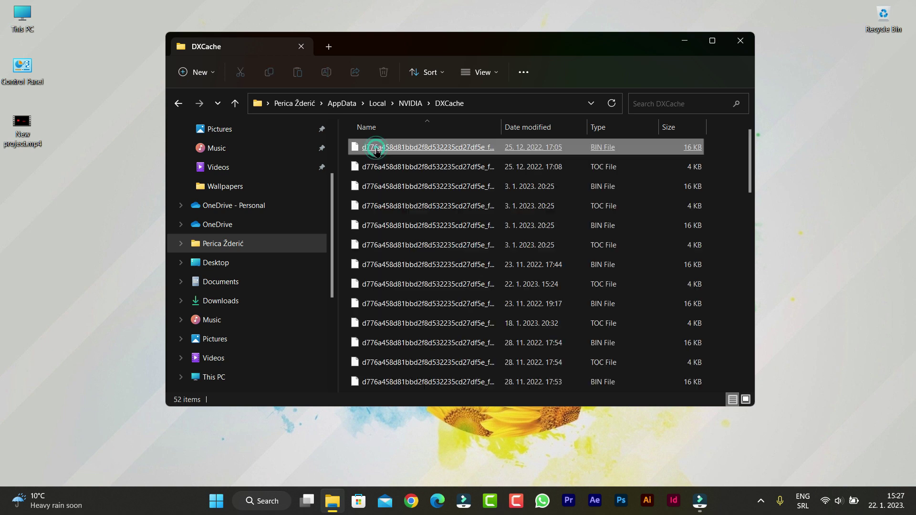
pyautogui.click(474, 244)
pyautogui.scroll(-3, 471, 285)
pyautogui.click(470, 286)
pyautogui.scroll(-6, 471, 286)
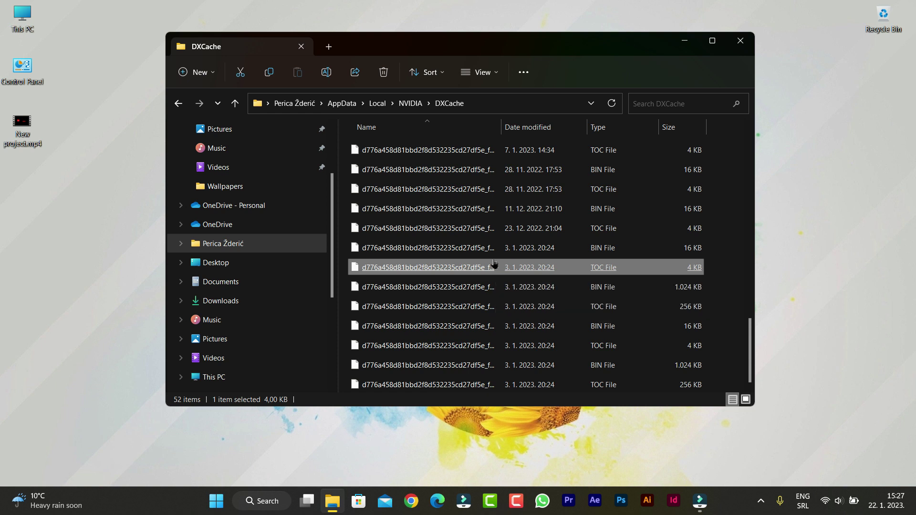
pyautogui.hotkey('ctrl', 'a')
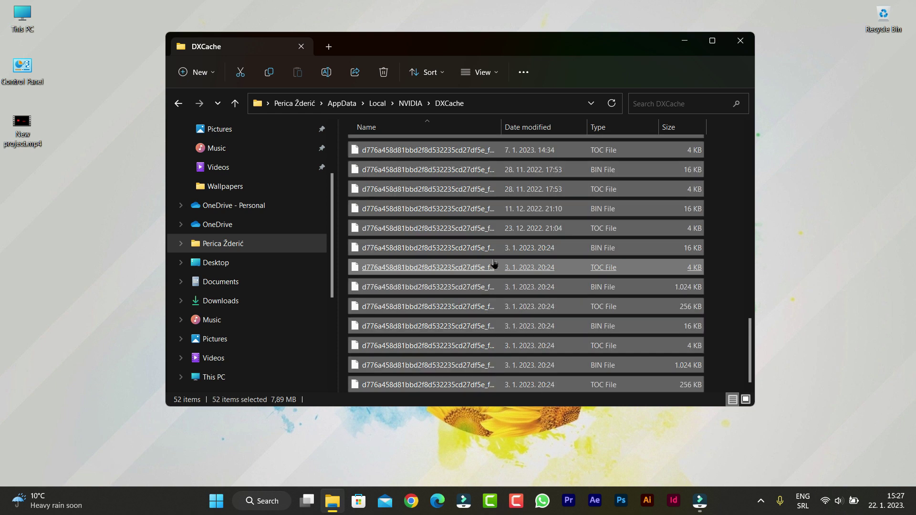
pyautogui.press('Delete')
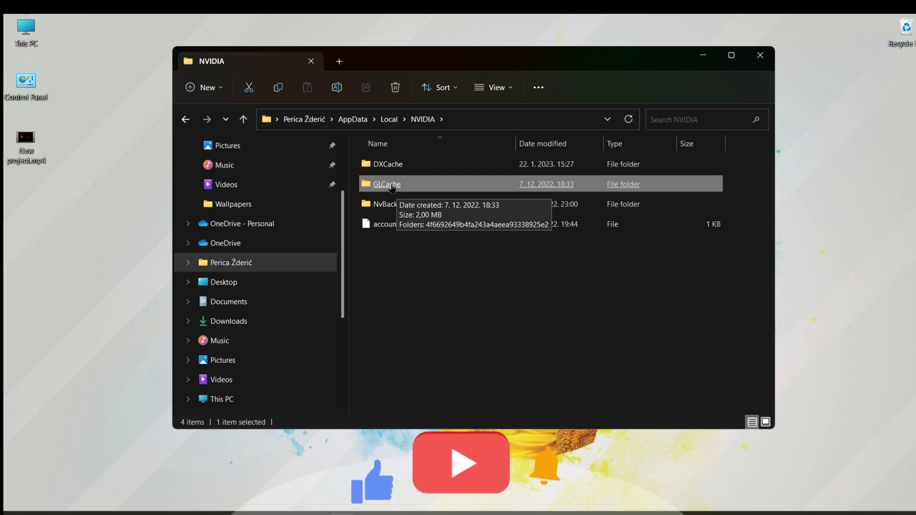
# Delete the cache subfolder inside NVIDIA's GLCache folder.
pyautogui.doubleClick(394, 186)
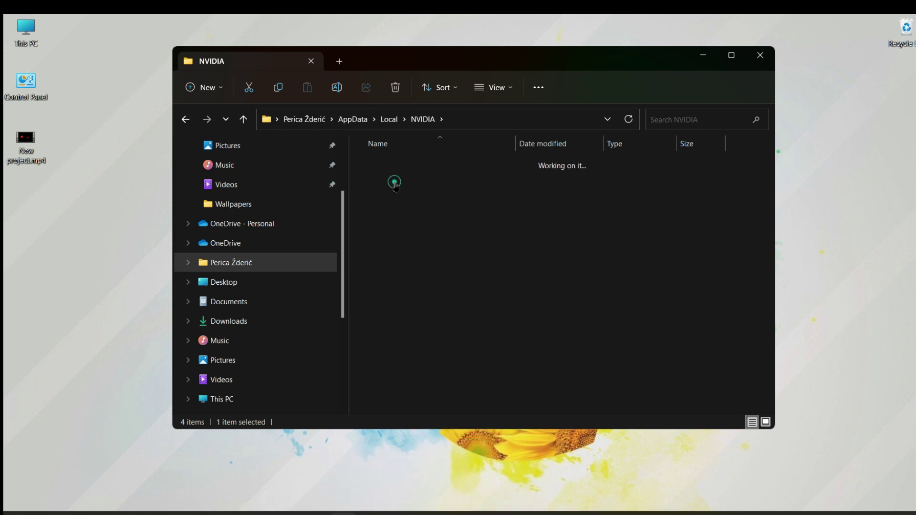
pyautogui.click(399, 163)
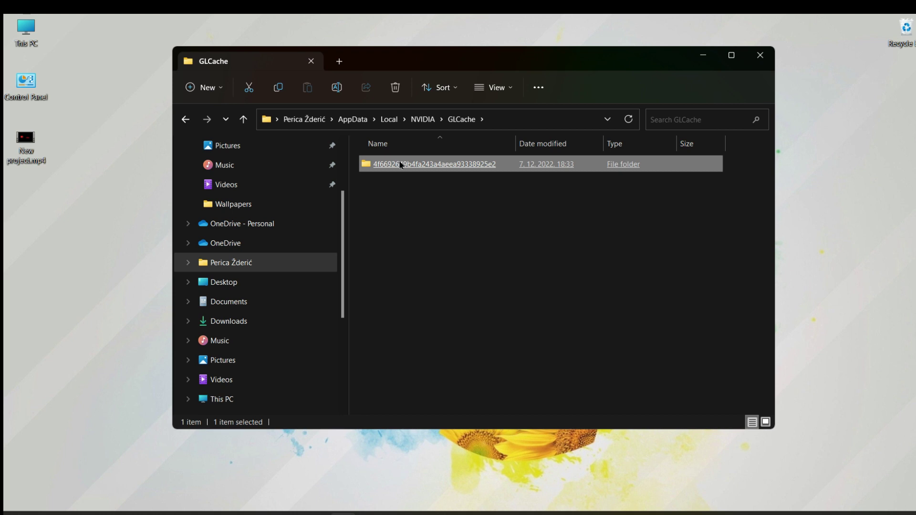
pyautogui.rightClick(400, 164)
pyautogui.click(454, 472)
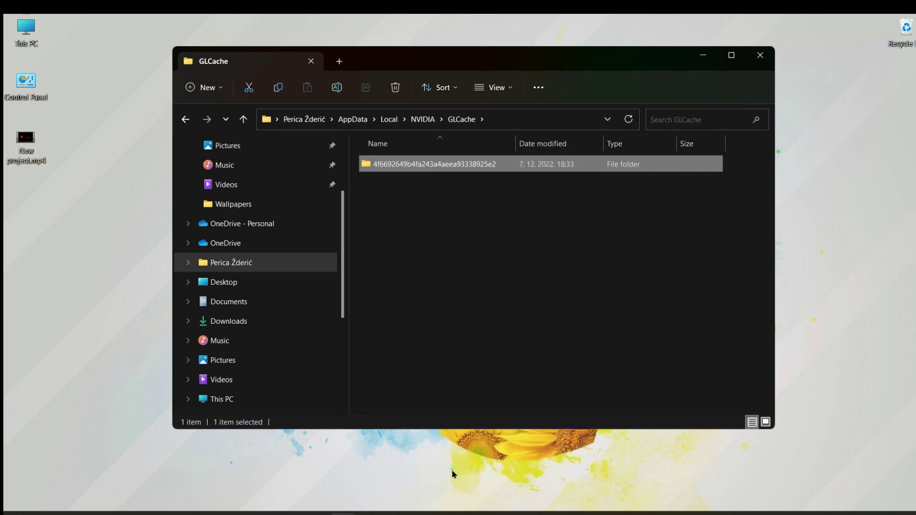
# Permanently empty the Recycle Bin's 53 items and return to the NVIDIA folder.
pyautogui.rightClick(905, 30)
pyautogui.click(873, 63)
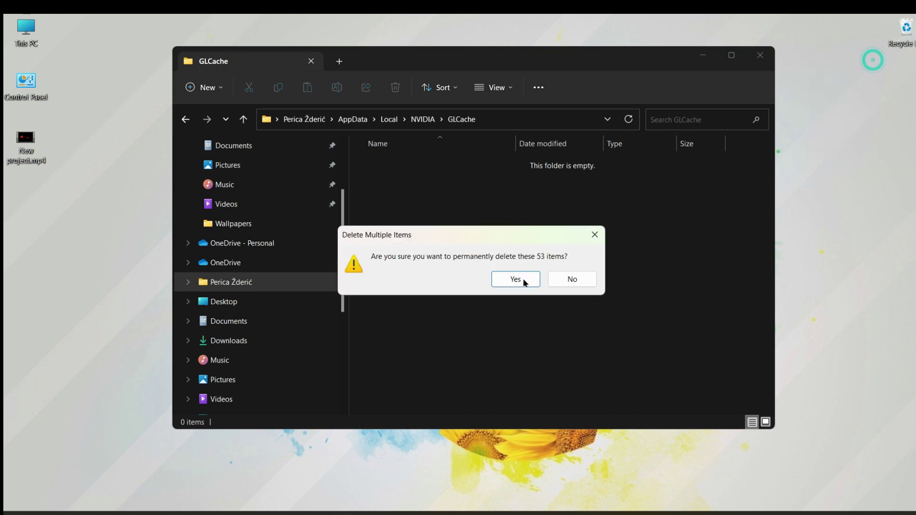
pyautogui.click(507, 284)
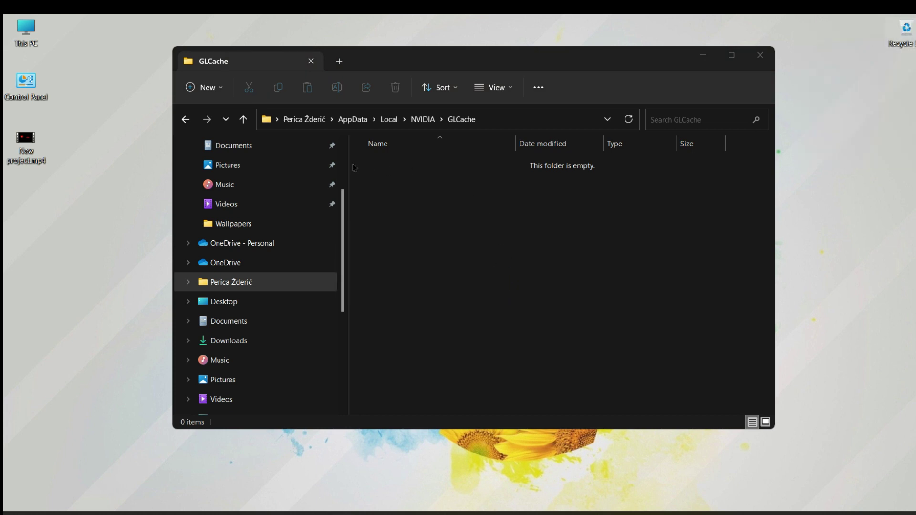
pyautogui.click(270, 110)
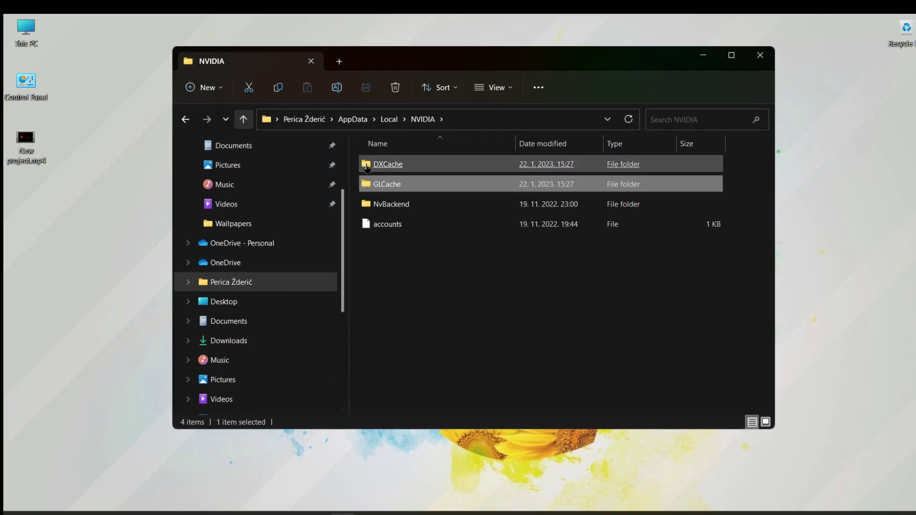
# Look inside NvBackend, then return up to Local and scroll to NVIDIA Corporation.
pyautogui.doubleClick(403, 205)
pyautogui.click(400, 205)
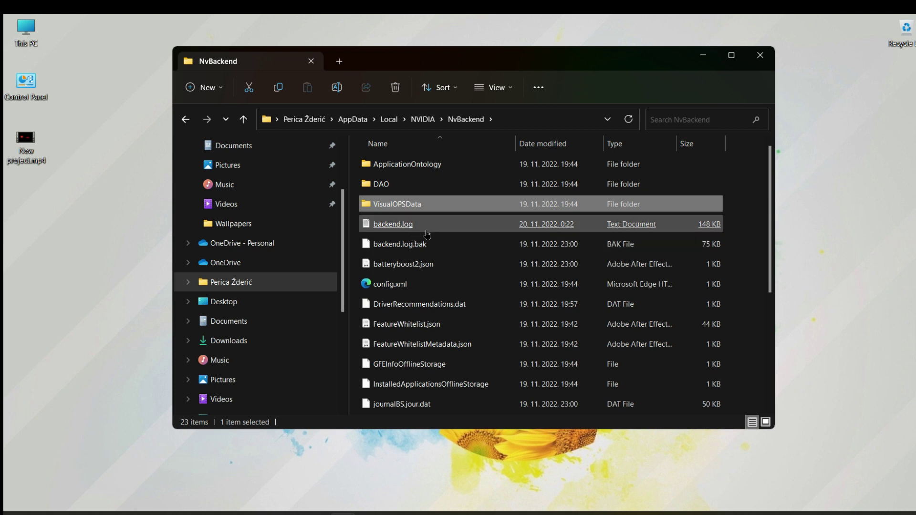
pyautogui.click(243, 120)
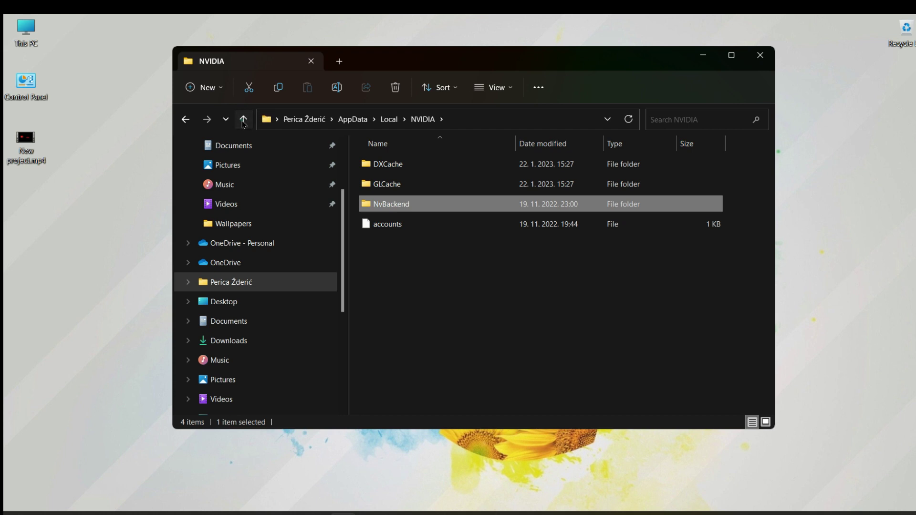
pyautogui.click(244, 120)
pyautogui.scroll(-1, 394, 334)
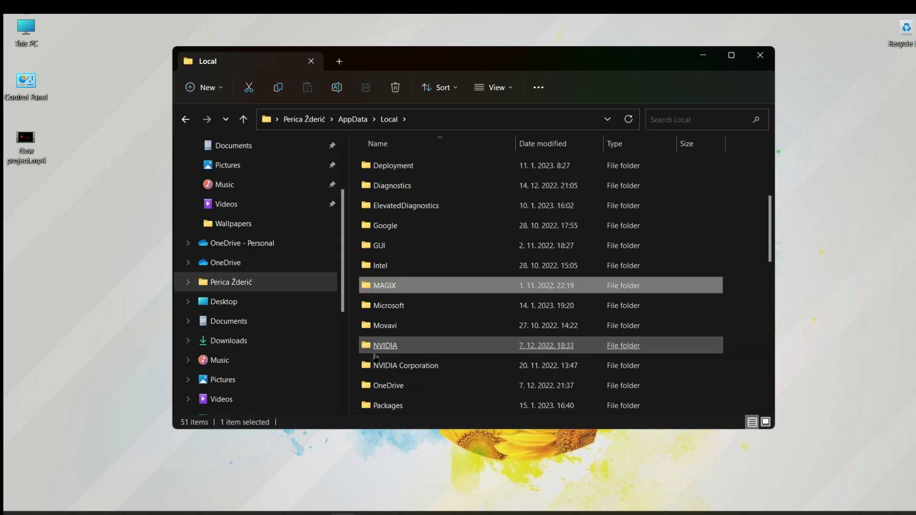
pyautogui.moveTo(394, 367)
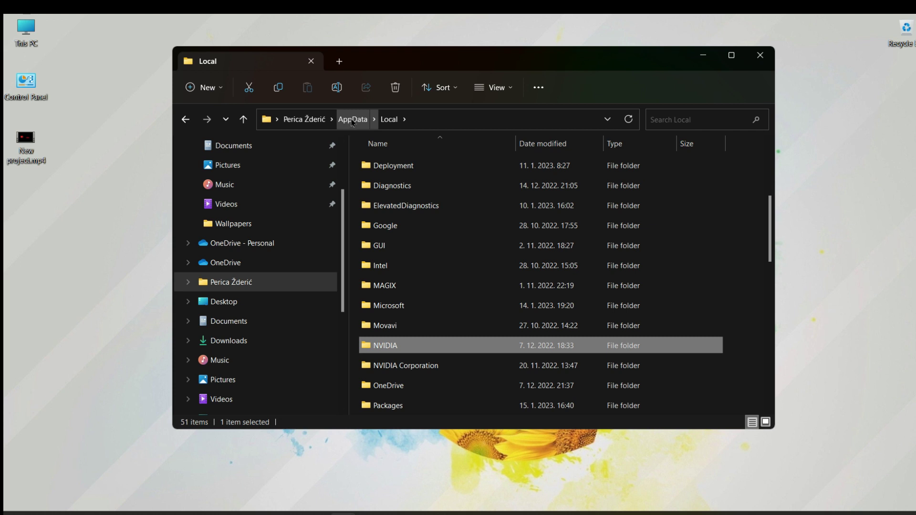
# Open NVIDIA Corporation and check the GeForce Experience CefCache folder, finding it empty.
pyautogui.doubleClick(395, 370)
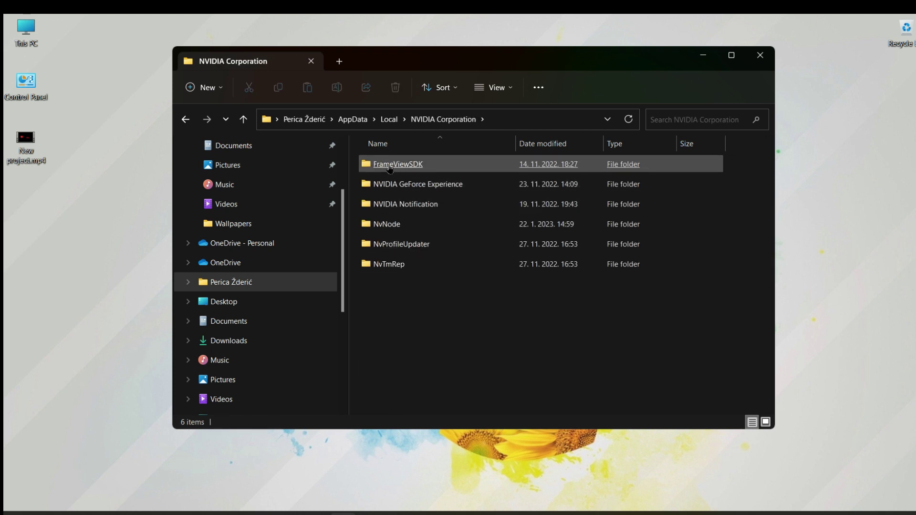
pyautogui.moveTo(398, 165)
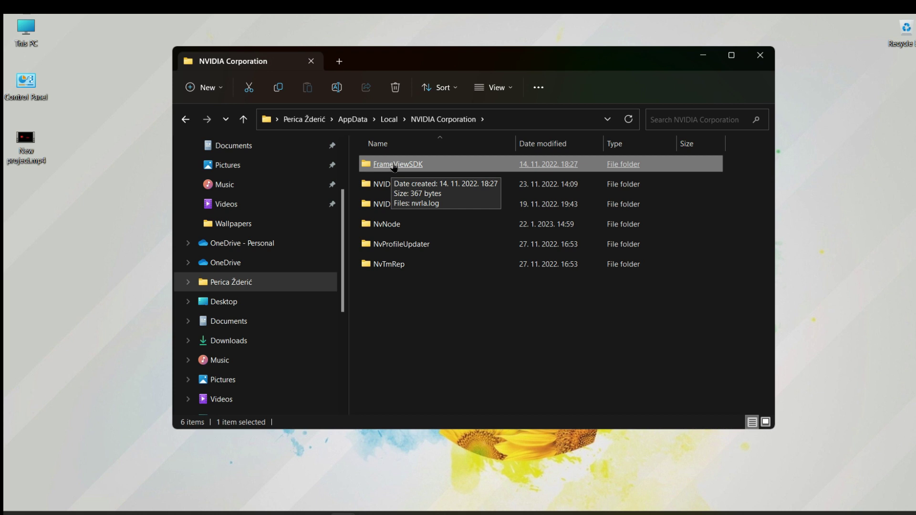
pyautogui.doubleClick(394, 164)
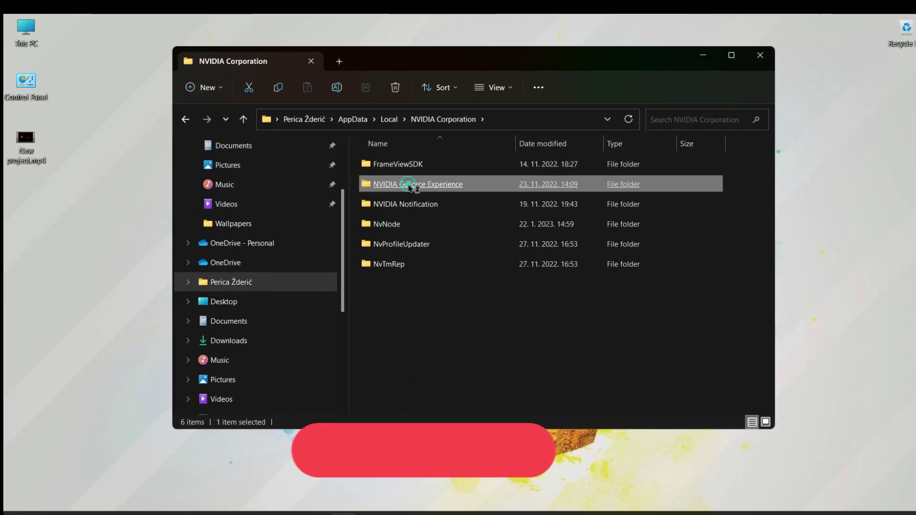
pyautogui.click(406, 184)
pyautogui.click(397, 167)
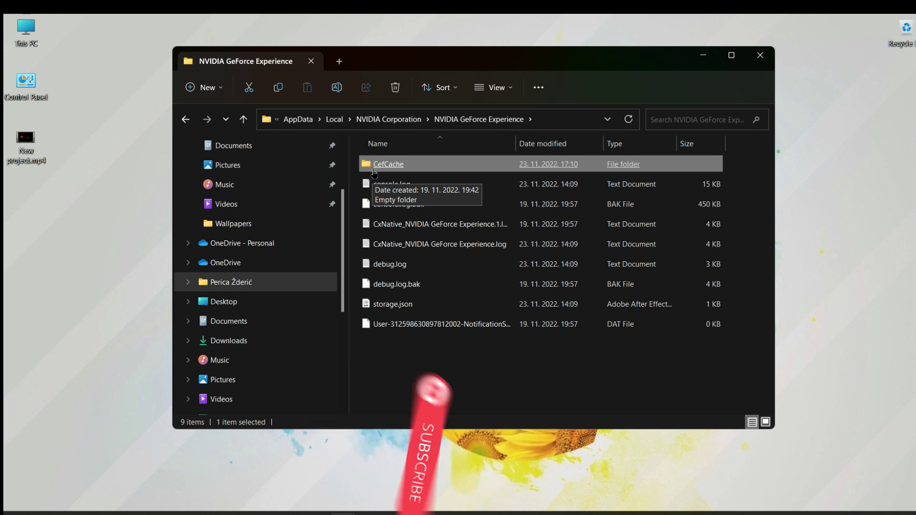
pyautogui.doubleClick(389, 164)
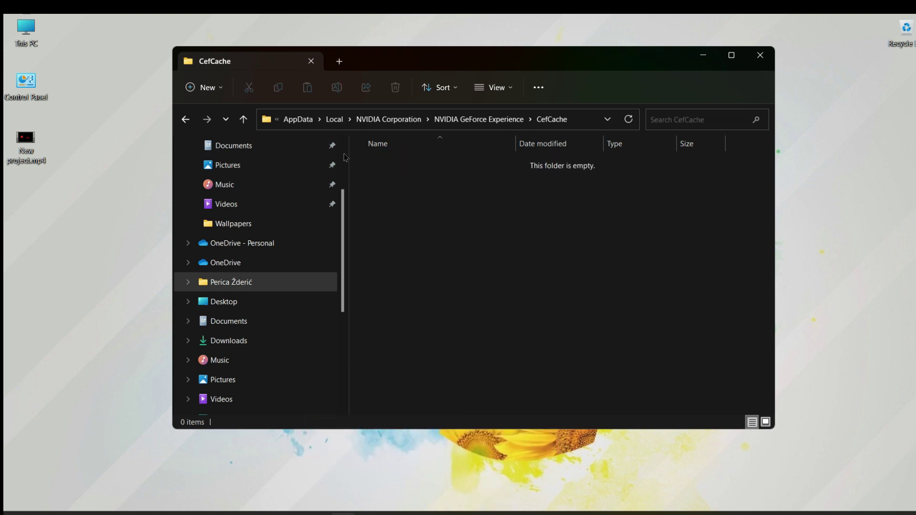
pyautogui.click(244, 120)
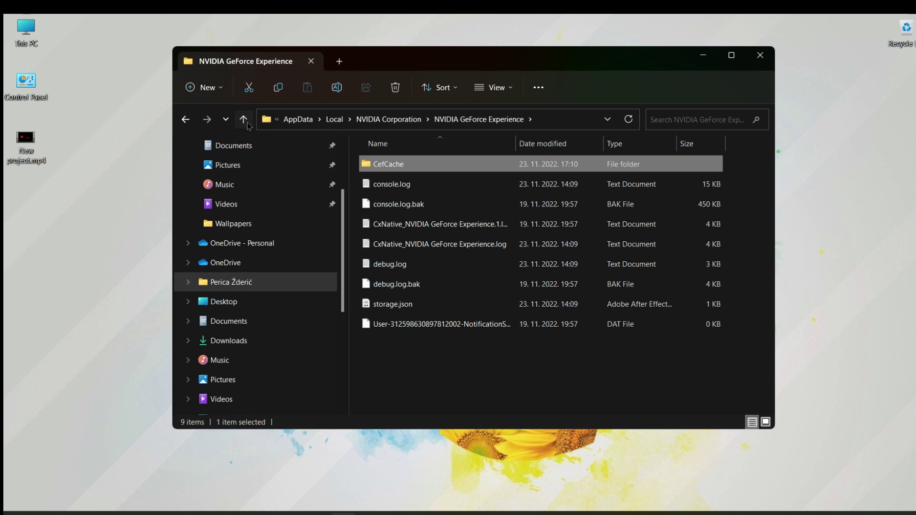
pyautogui.click(244, 120)
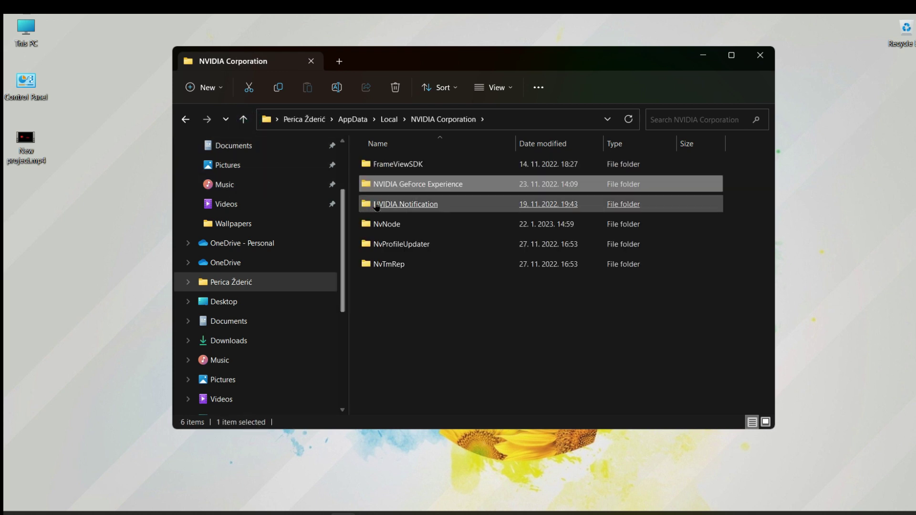
# Check the NVIDIA Notification CefCache folder, also empty, and return to NVIDIA Corporation.
pyautogui.click(385, 204)
pyautogui.doubleClick(392, 203)
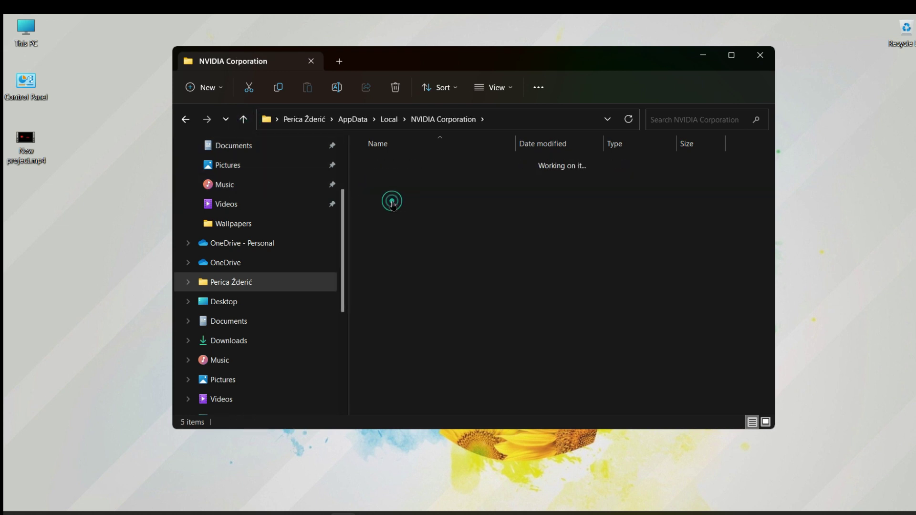
pyautogui.click(392, 204)
pyautogui.click(384, 166)
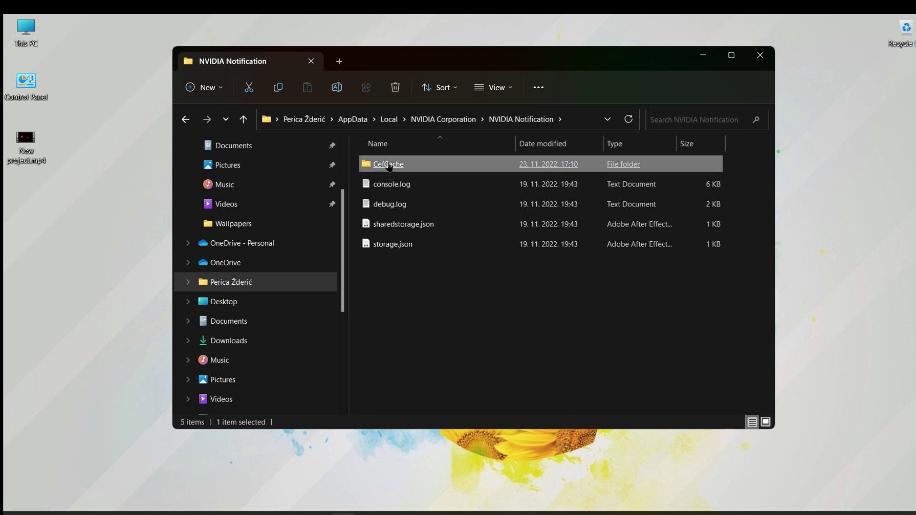
pyautogui.doubleClick(389, 165)
pyautogui.click(244, 120)
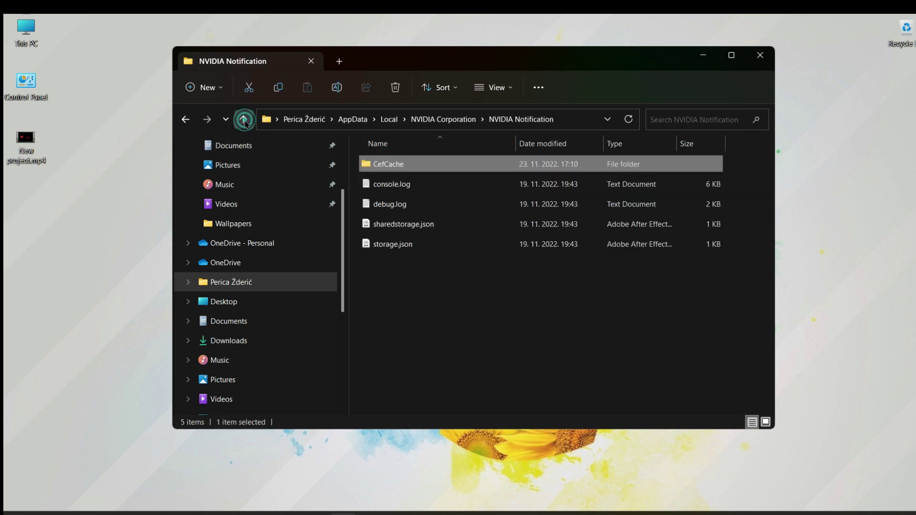
pyautogui.click(244, 120)
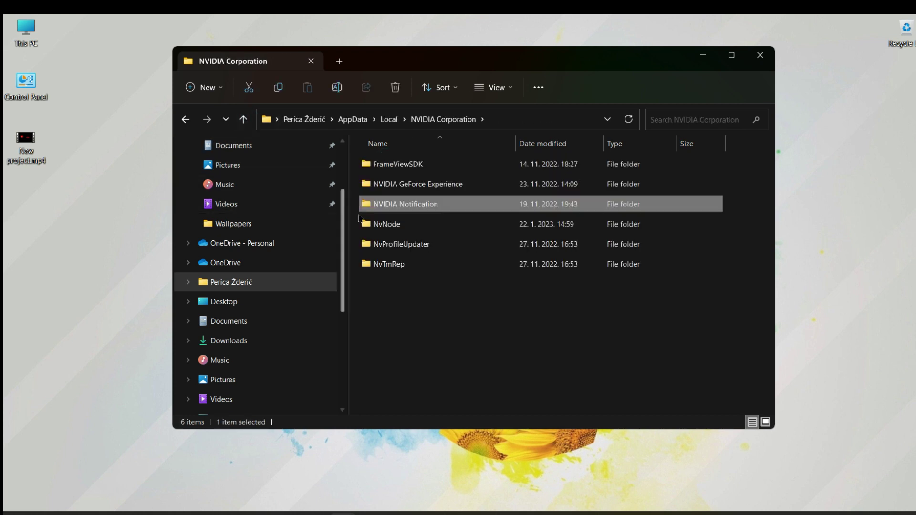
# Inspect the NvNode and NvTmRep folders, then return to the Local folder.
pyautogui.click(368, 227)
pyautogui.doubleClick(375, 227)
pyautogui.click(374, 225)
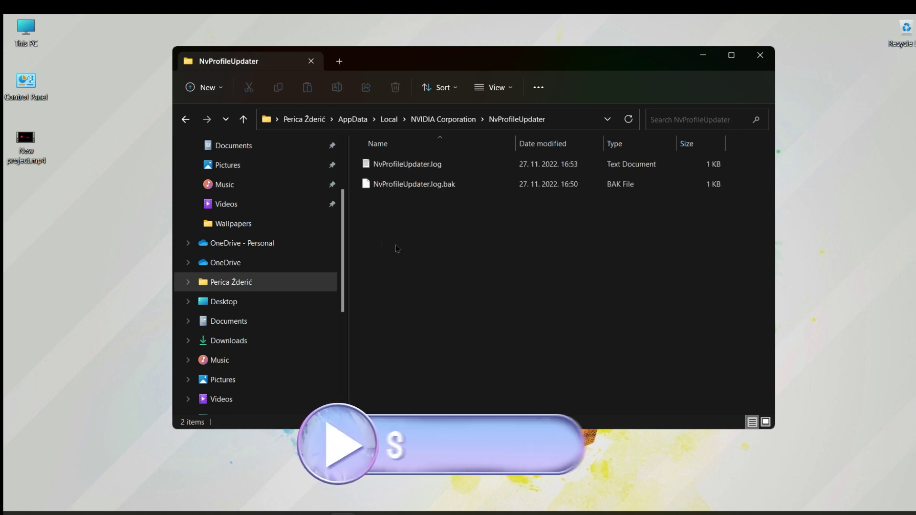
pyautogui.click(244, 120)
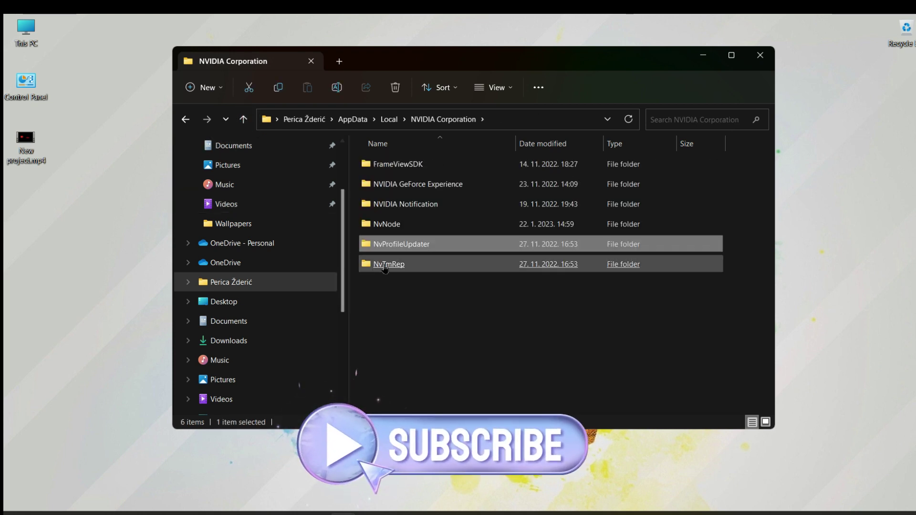
pyautogui.click(390, 268)
pyautogui.doubleClick(391, 265)
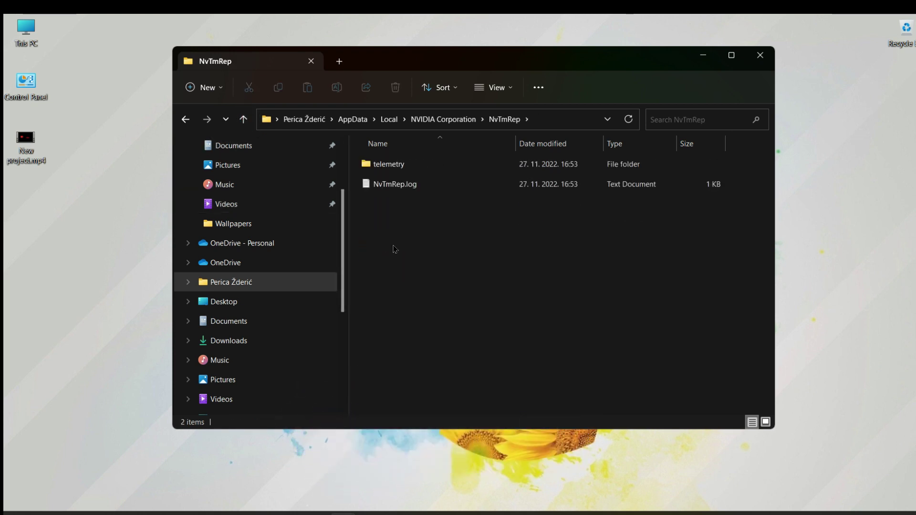
pyautogui.click(243, 119)
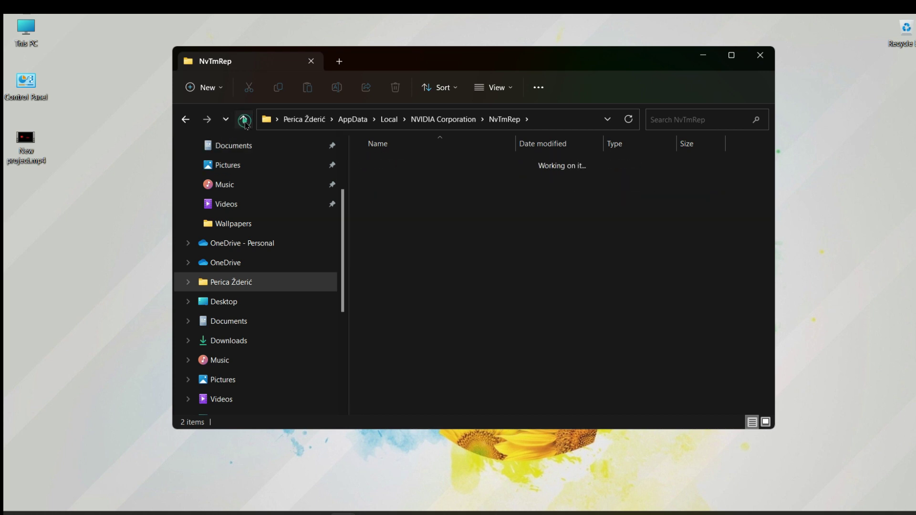
pyautogui.click(244, 120)
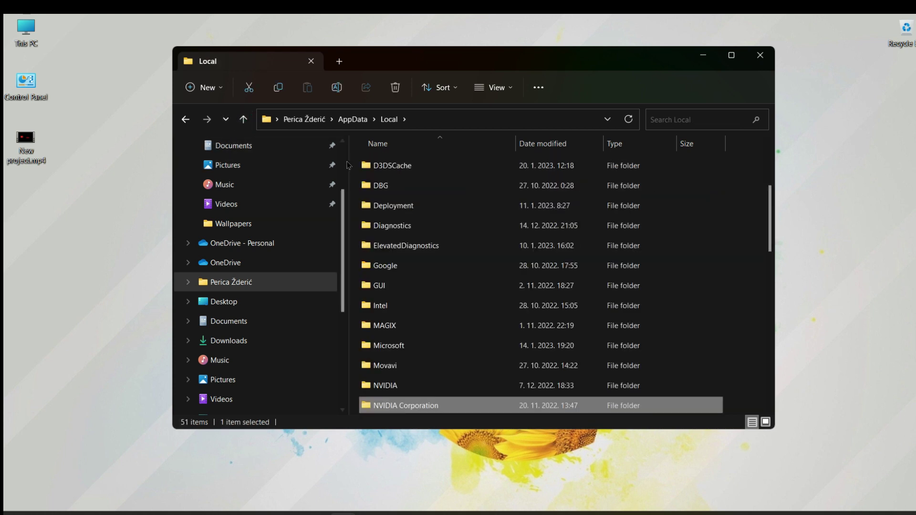
# Open D3DSCache and delete all four of its cache subfolders.
pyautogui.click(419, 167)
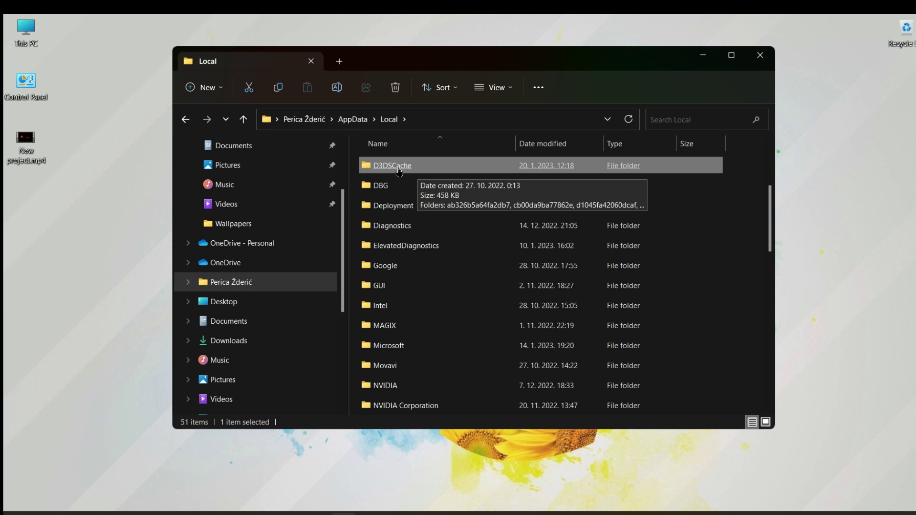
pyautogui.doubleClick(399, 168)
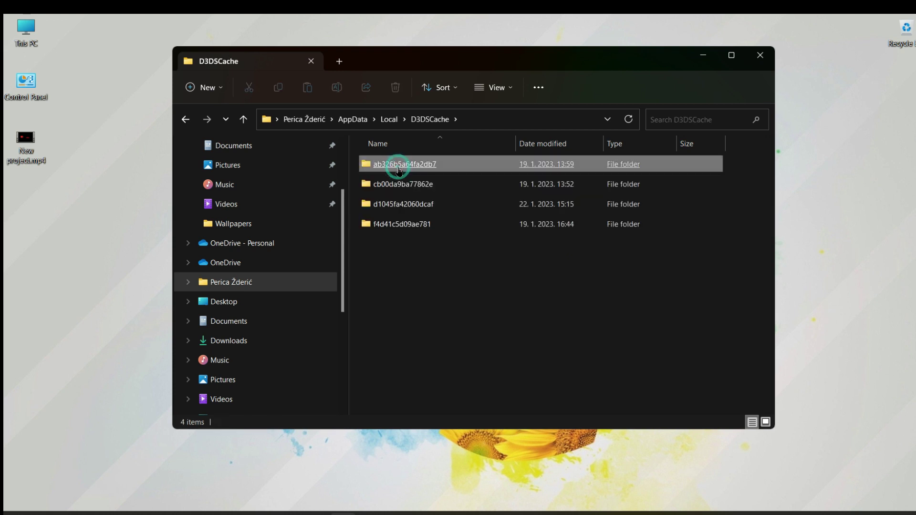
pyautogui.moveTo(417, 304); pyautogui.dragTo(413, 165)
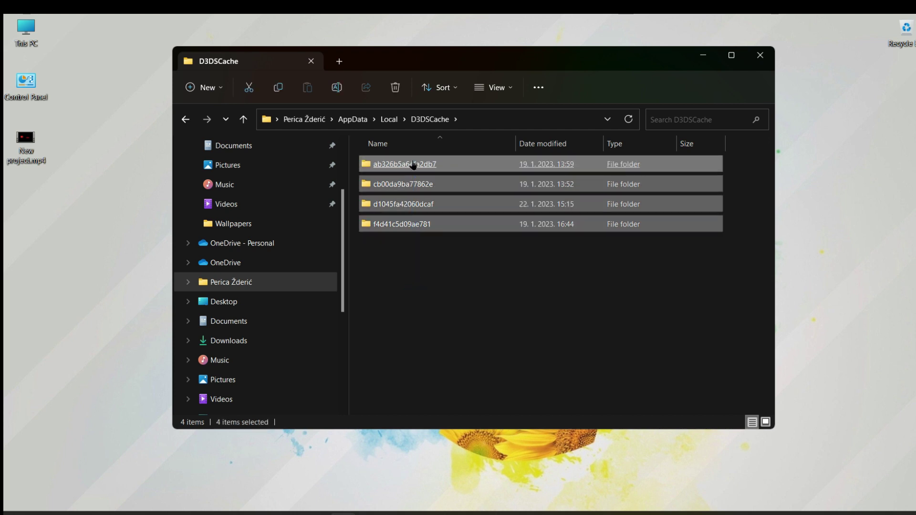
pyautogui.rightClick(412, 163)
pyautogui.click(459, 414)
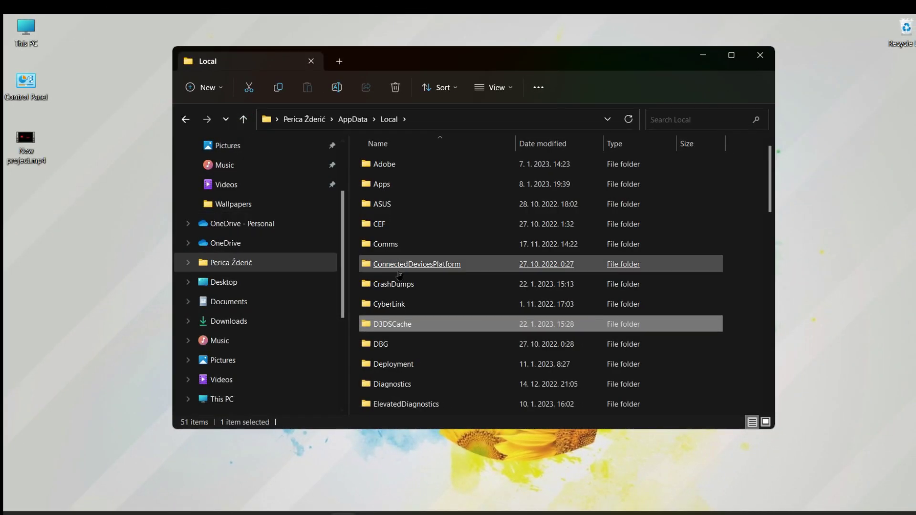
# Scroll the Local list down to Temp, open it and browse its 80 items.
pyautogui.click(403, 303)
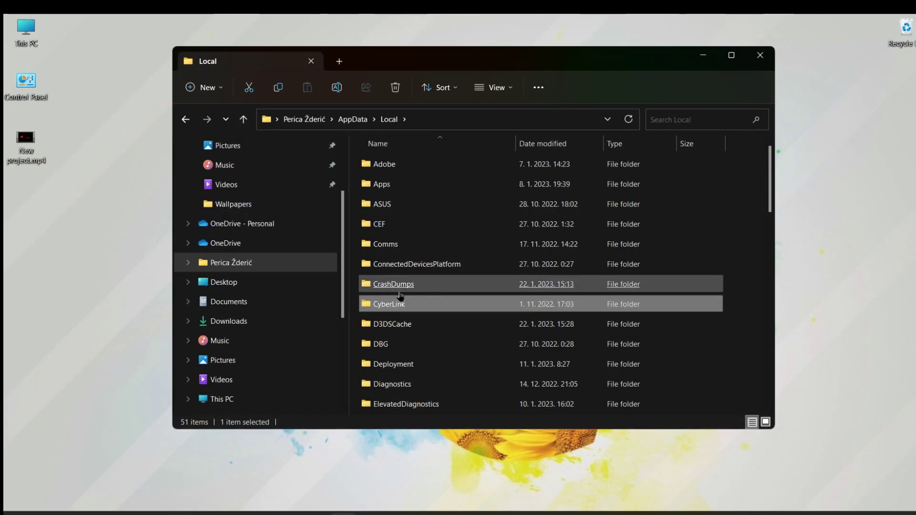
pyautogui.click(394, 264)
pyautogui.scroll(-1, 392, 267)
pyautogui.click(391, 271)
pyautogui.scroll(-4, 391, 274)
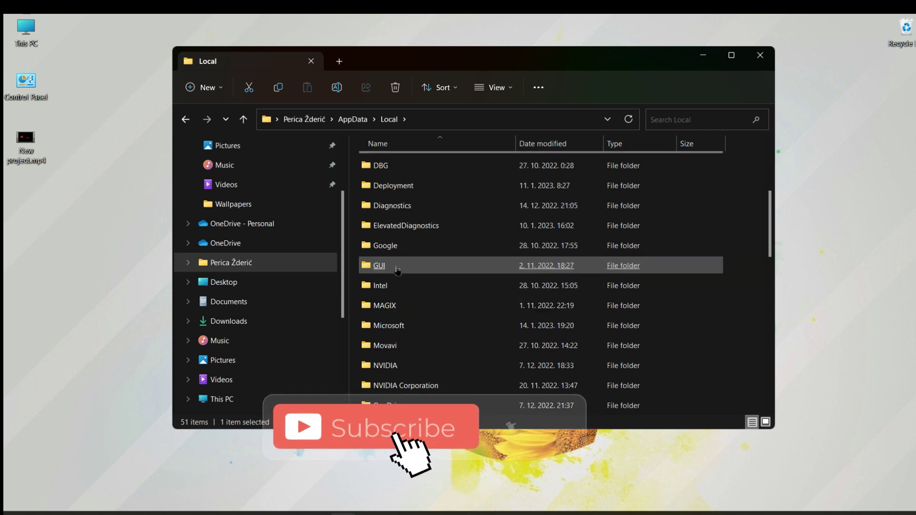
pyautogui.scroll(-3, 415, 271)
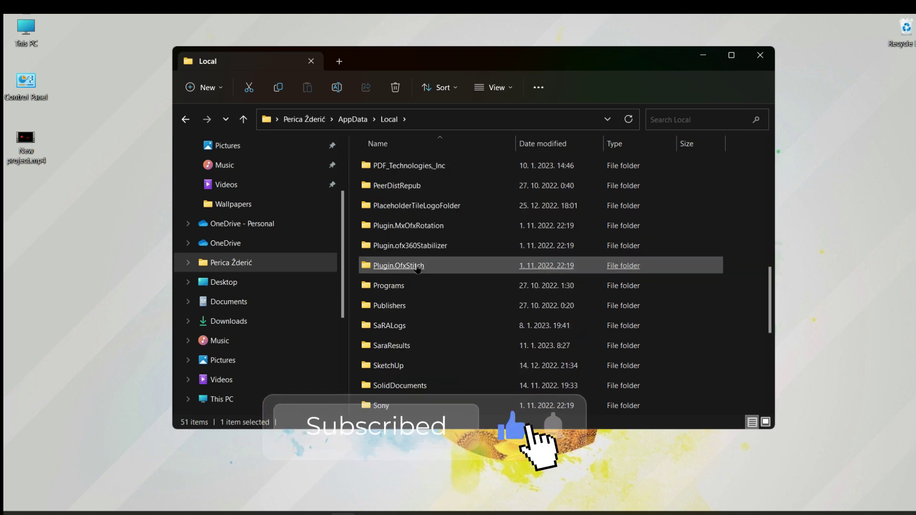
pyautogui.scroll(-2, 417, 269)
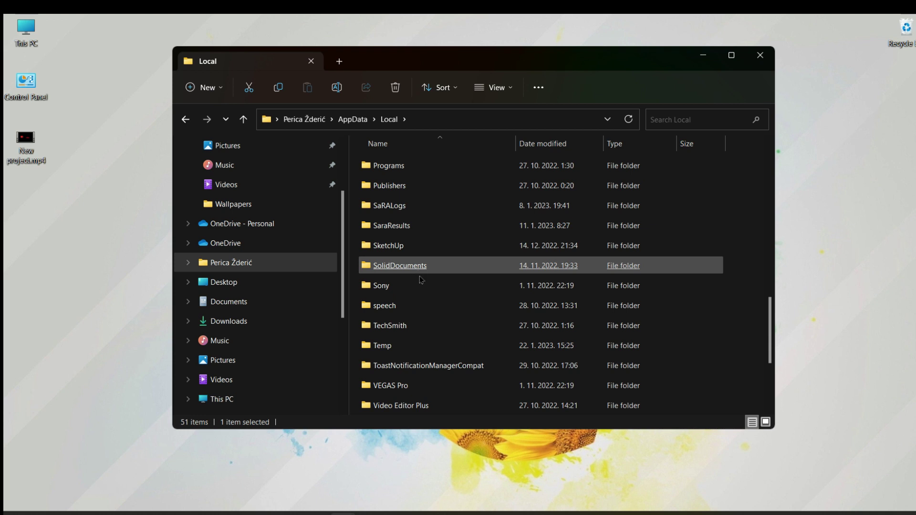
pyautogui.click(420, 309)
pyautogui.doubleClick(396, 350)
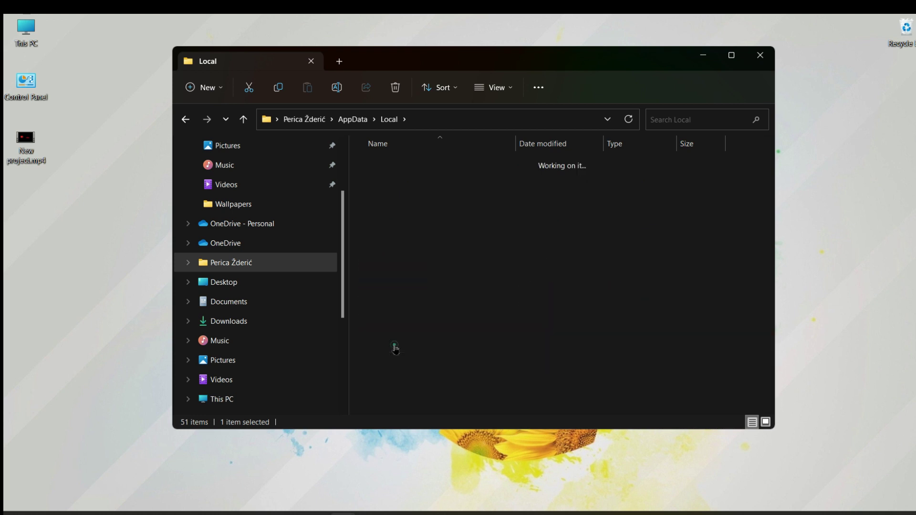
pyautogui.scroll(-10, 446, 255)
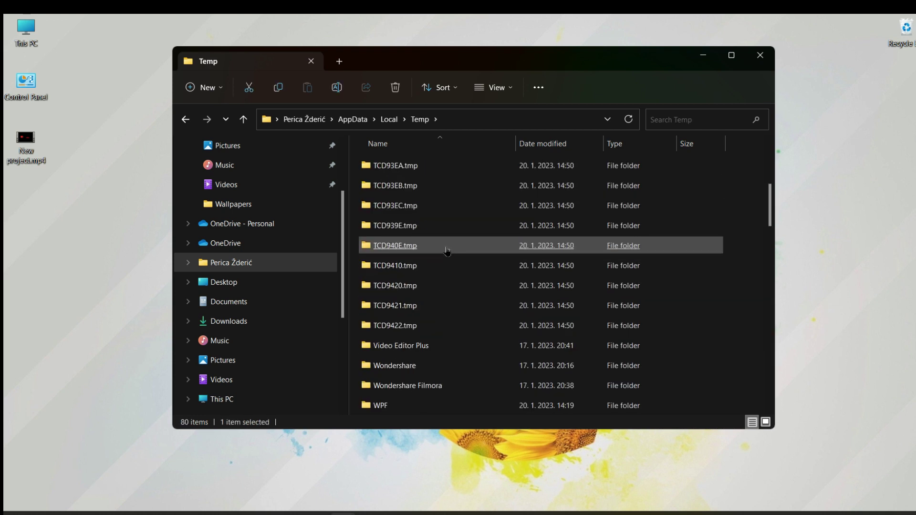
pyautogui.scroll(10, 447, 252)
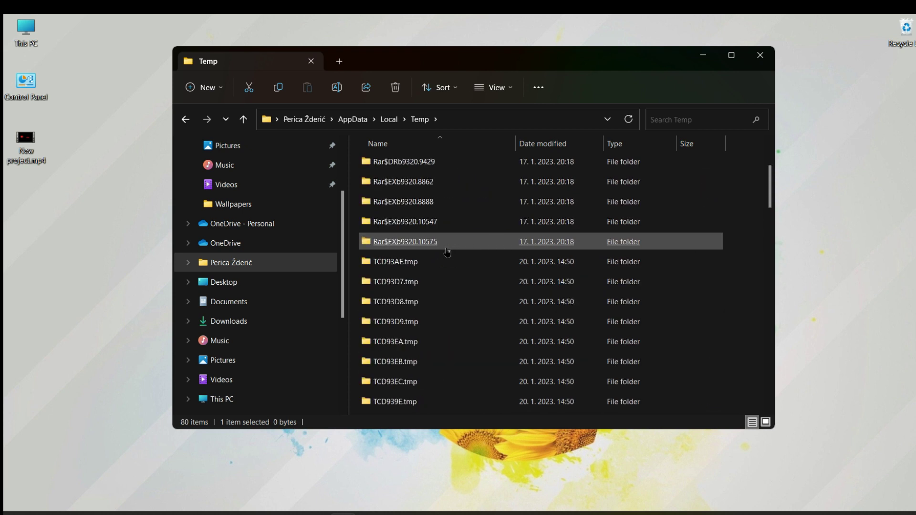
pyautogui.scroll(-1, 447, 252)
pyautogui.scroll(-20, 447, 252)
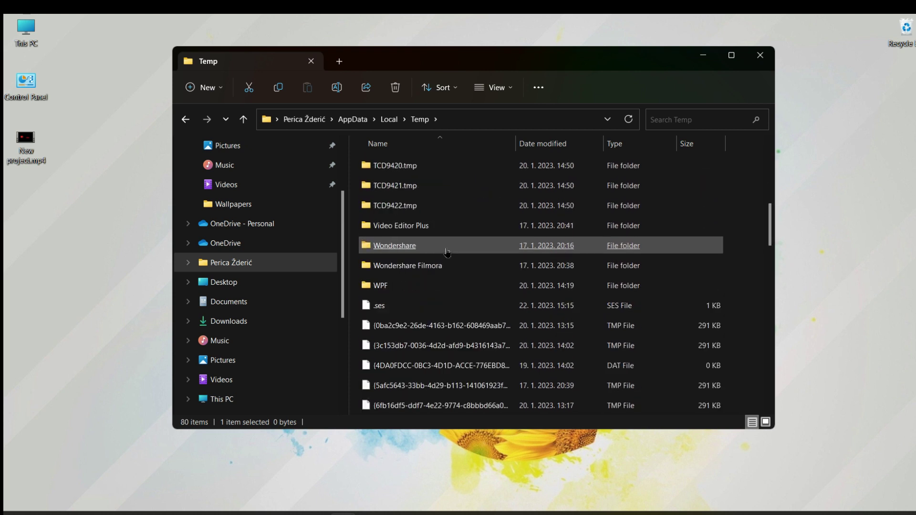
pyautogui.click(448, 253)
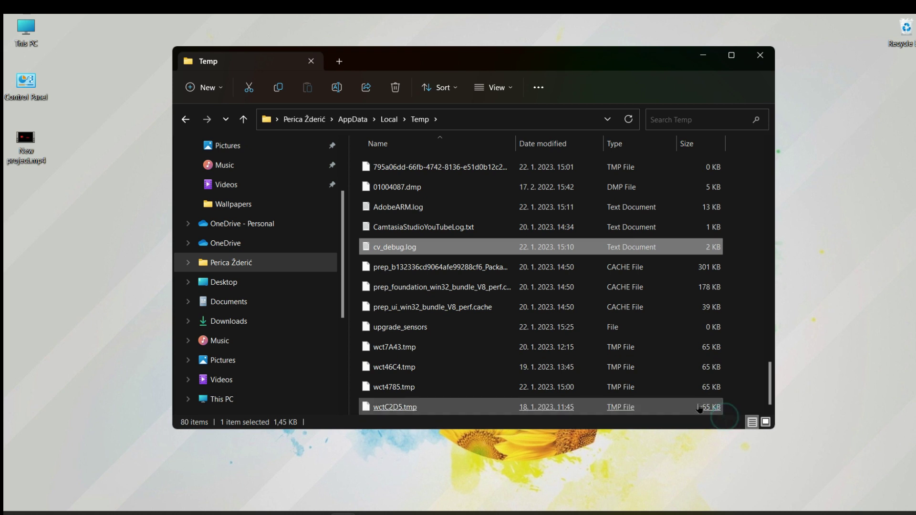
# Delete everything in Temp, granting admin permission and skipping the locked in-use items.
pyautogui.moveTo(734, 400); pyautogui.dragTo(367, 157)
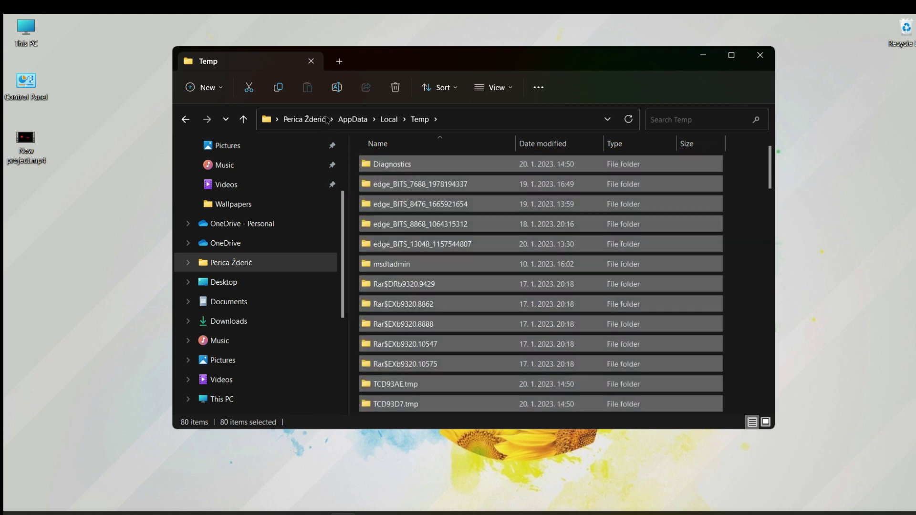
pyautogui.rightClick(405, 189)
pyautogui.click(442, 390)
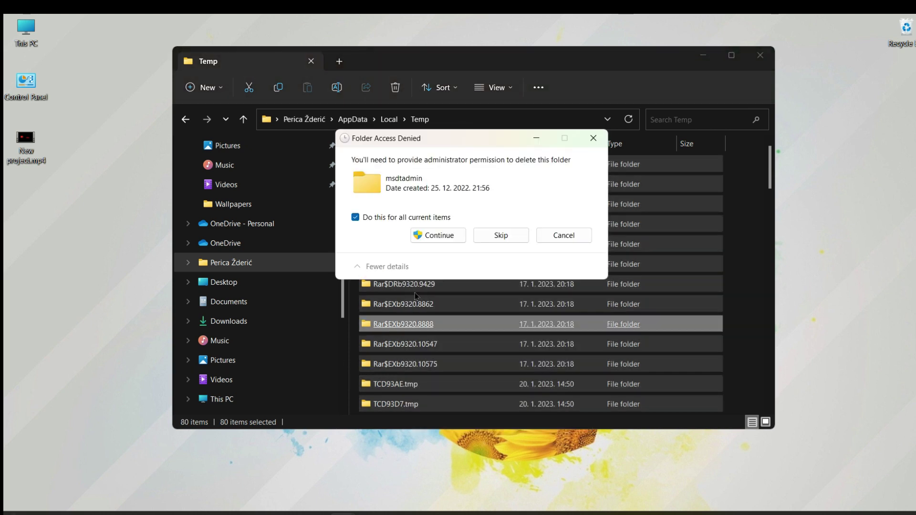
pyautogui.click(432, 235)
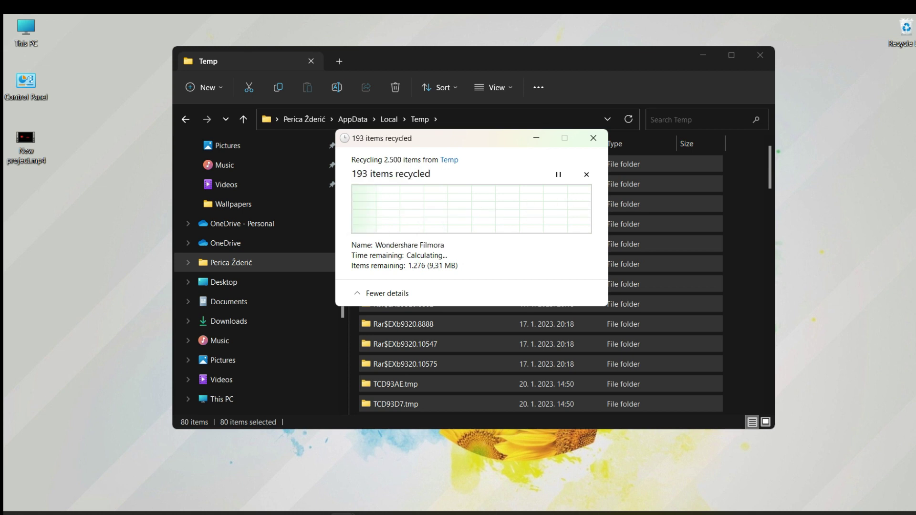
pyautogui.click(501, 266)
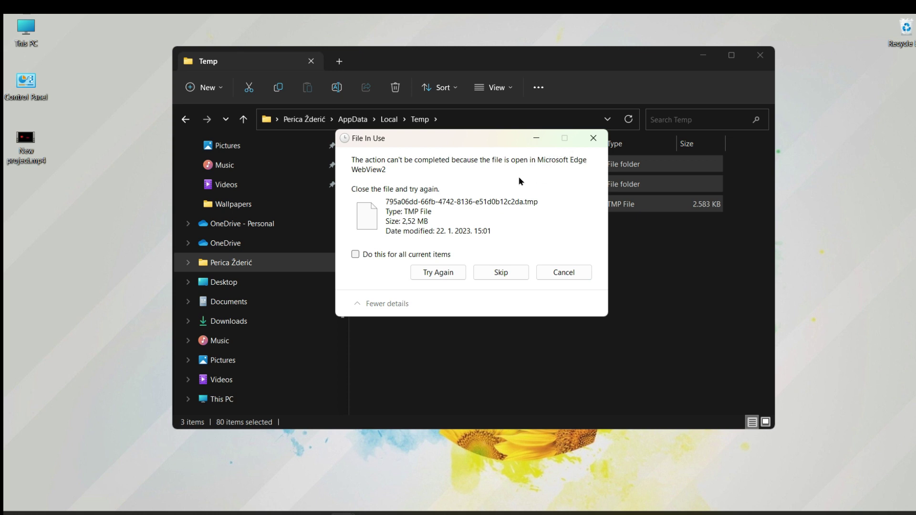
pyautogui.click(564, 272)
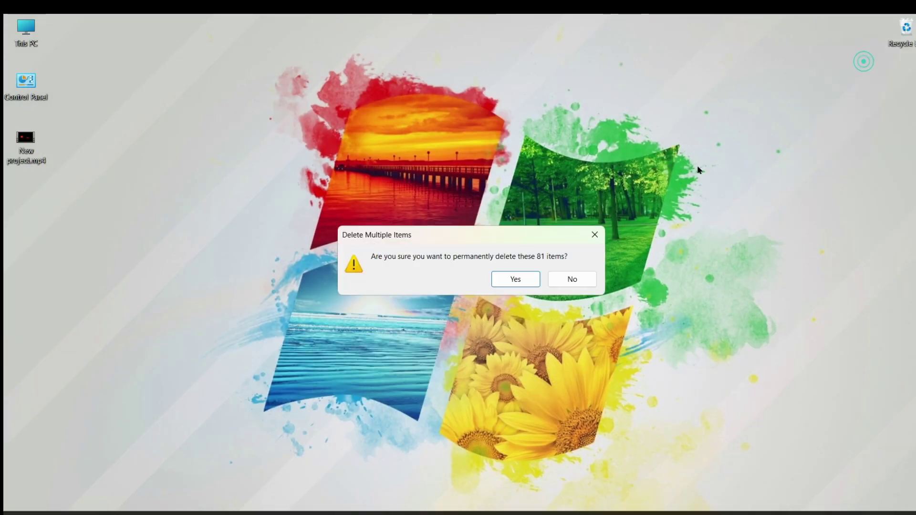
# Confirm permanently deleting the 81 items from the Recycle Bin.
pyautogui.click(514, 282)
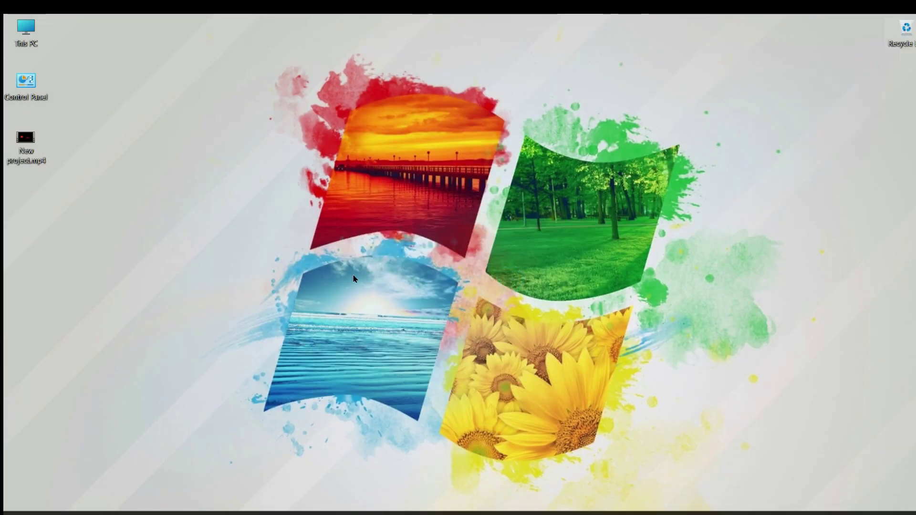